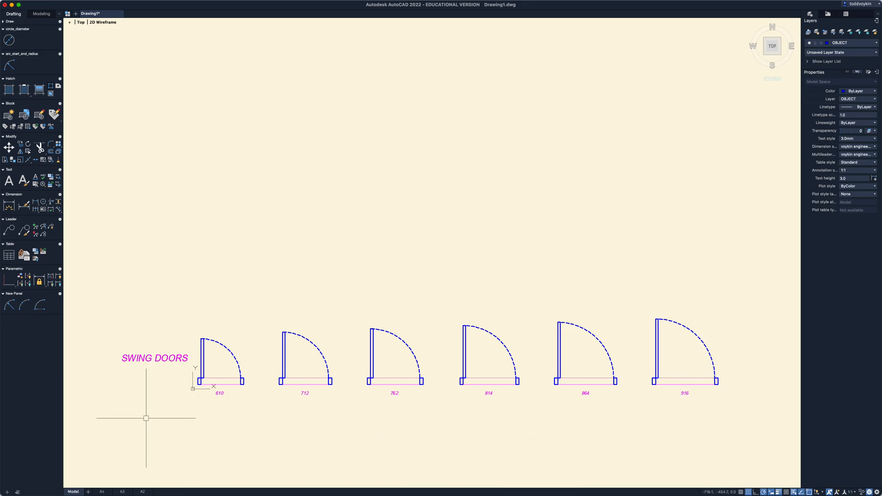
- Copy the whole row of swing doors with its title and size labels 1500 straight up
right_click(396, 421)
click(427, 401)
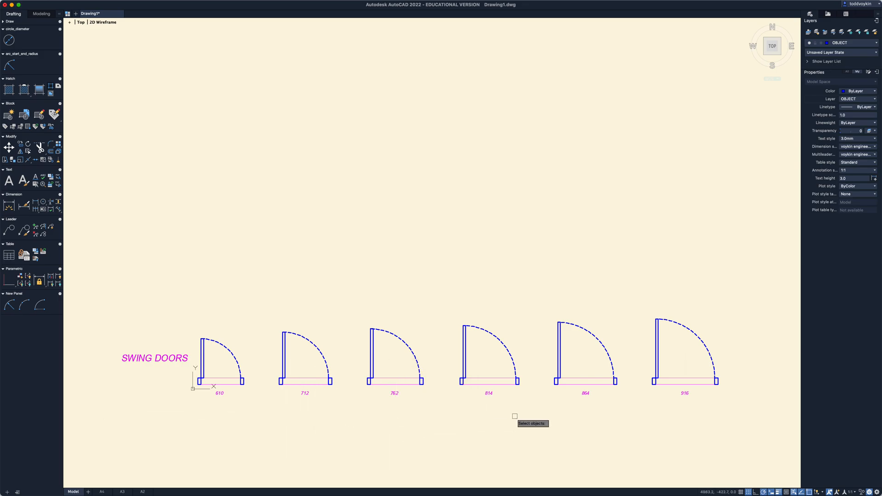
drag(735, 405, 111, 307)
key(Return)
click(100, 346)
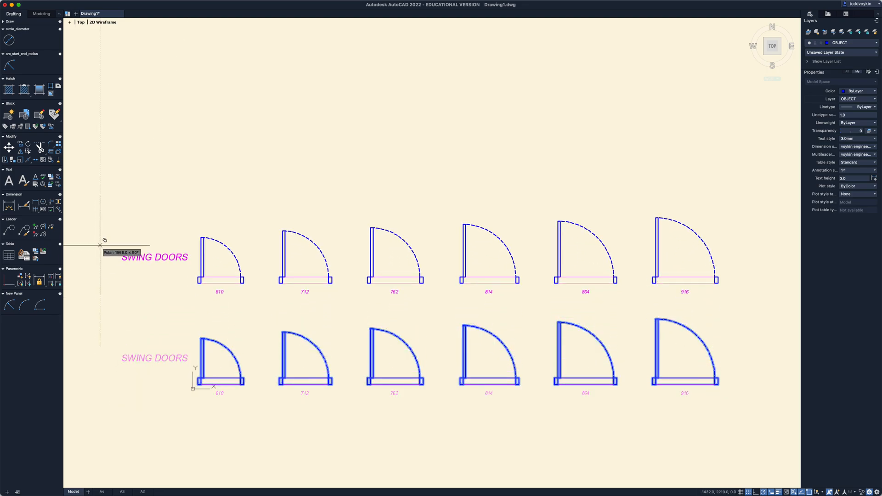
text(1500)
key(Return)
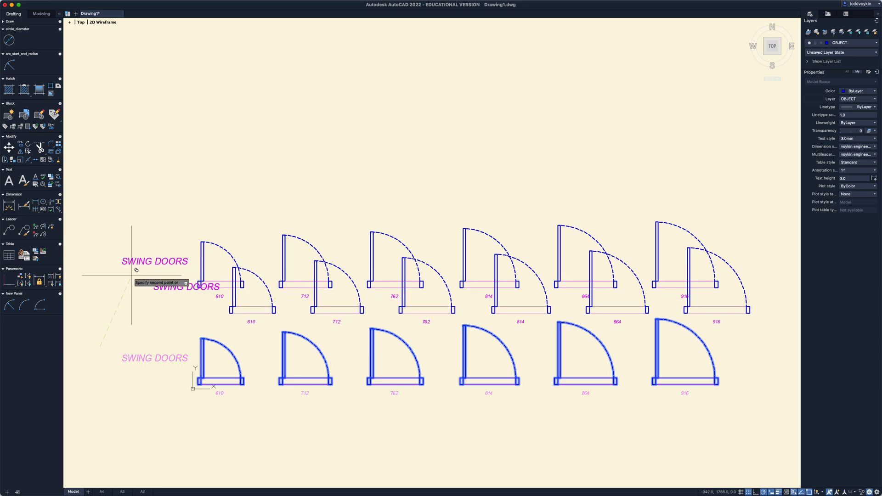
key(Return)
- Change the title of the copied row to BIFOLD DOORS and save the text
double_click(140, 260)
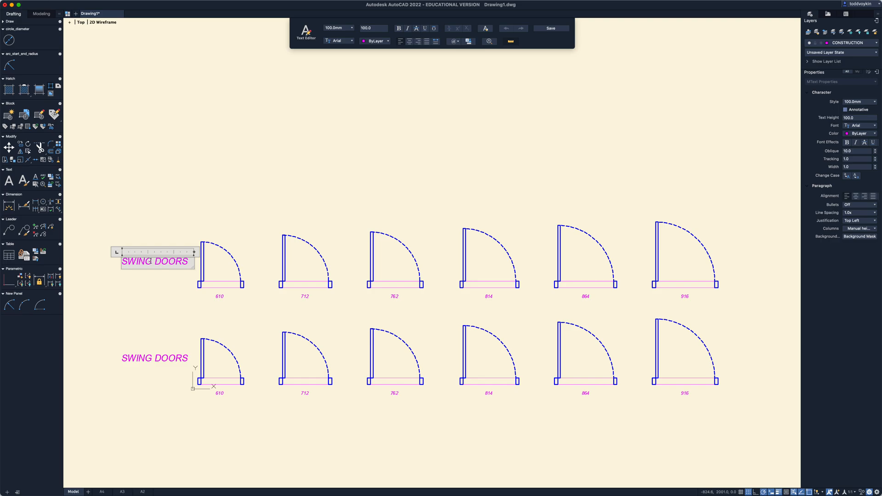
double_click(126, 261)
text(BIFOLD)
key(Escape)
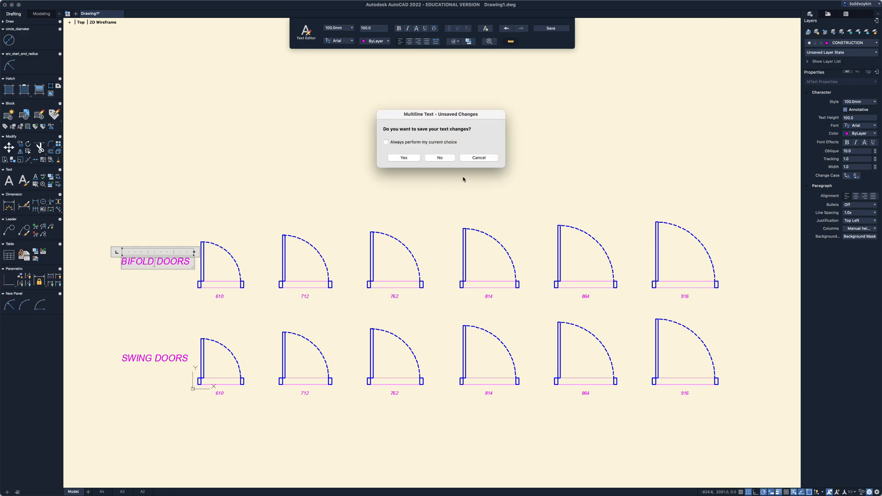
click(413, 160)
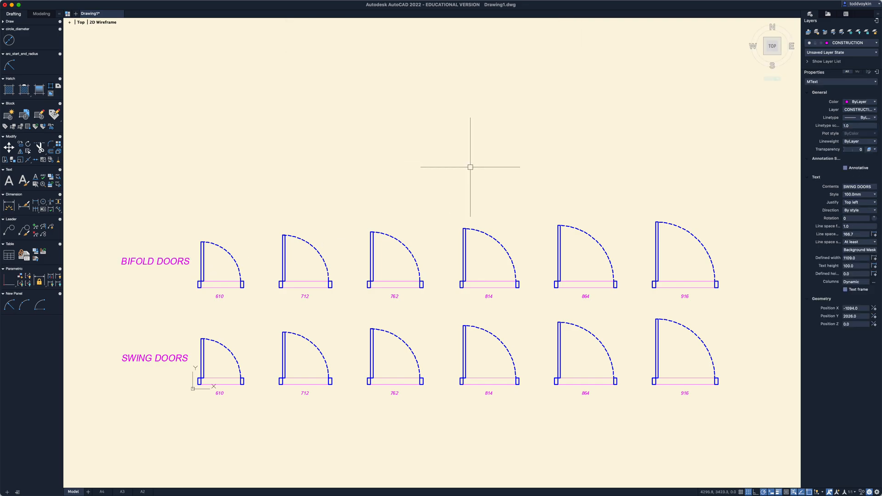
- Delete the door leaves and swing arcs from the bifold row, keeping the jambs and opening lines
click(778, 265)
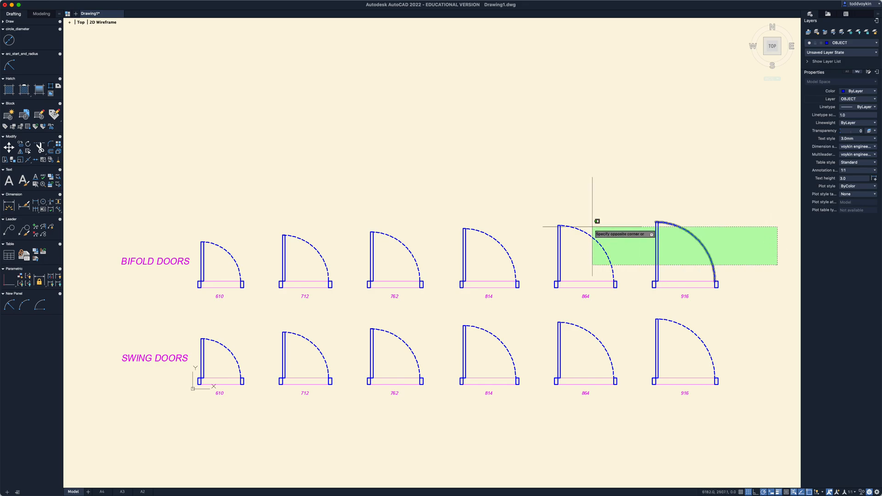
click(198, 212)
key(Delete)
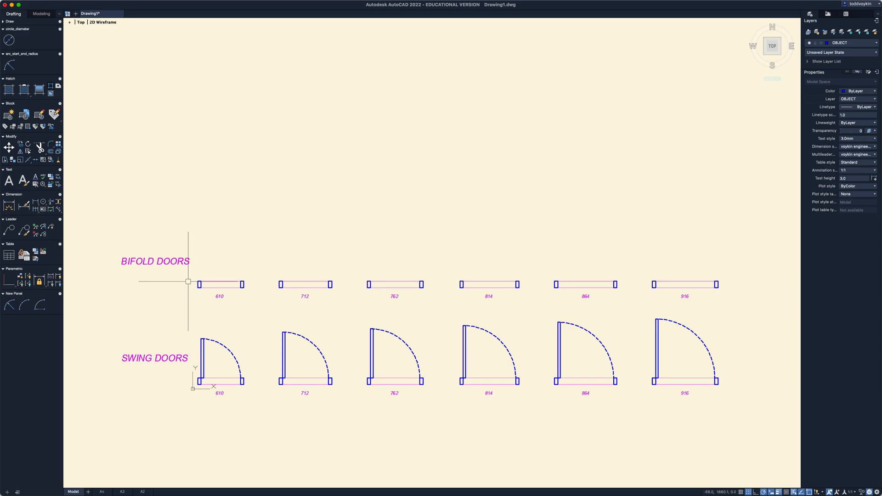
- Draw a rectangle 40 wide and 305 high upward from the upper inner corner of the 610 opening's left jamb
scroll(192, 281, up, 5)
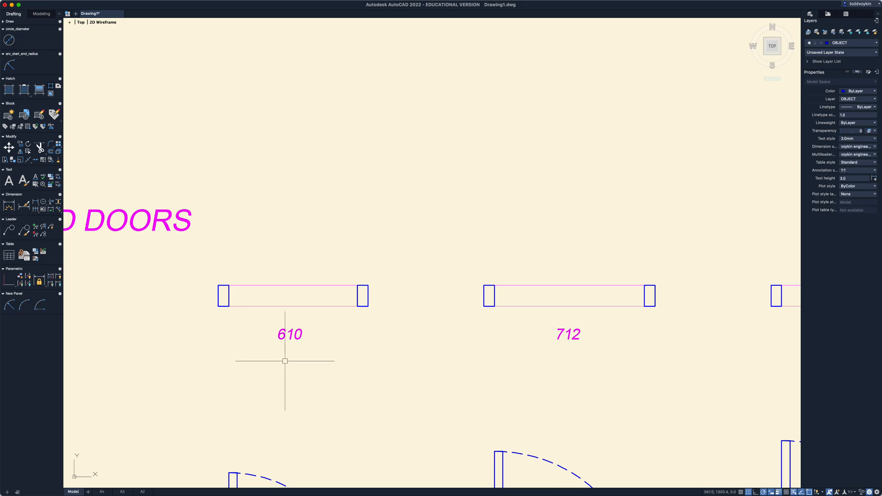
text(rec)
key(Return)
click(229, 285)
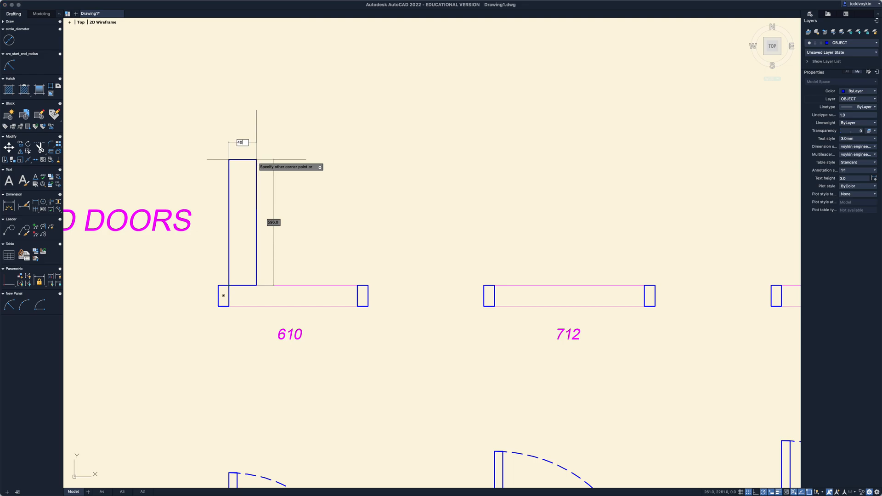
key(Tab)
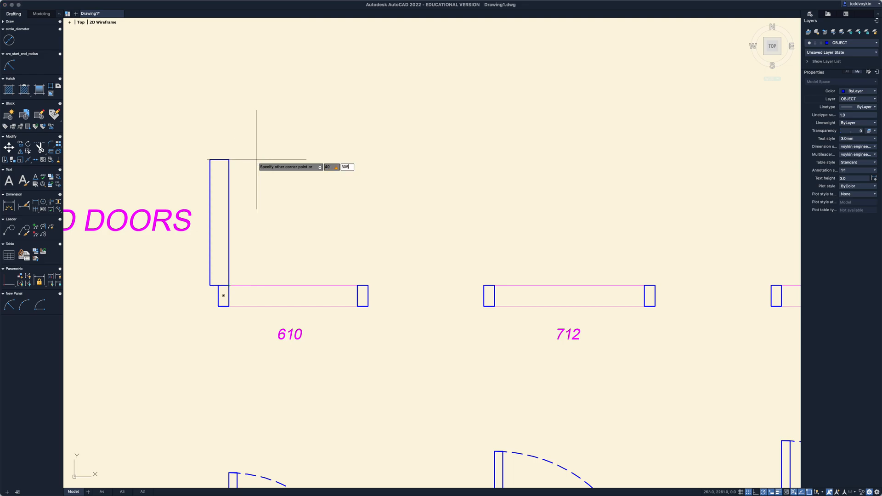
key(Return)
key(Return)
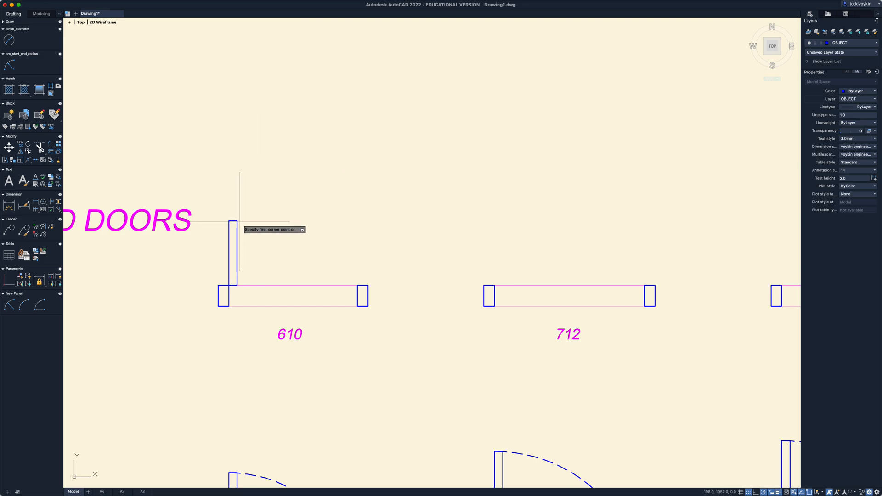
- Draw a second panel rectangle 305 wide and 40 high from the first panel's upper right corner
click(237, 221)
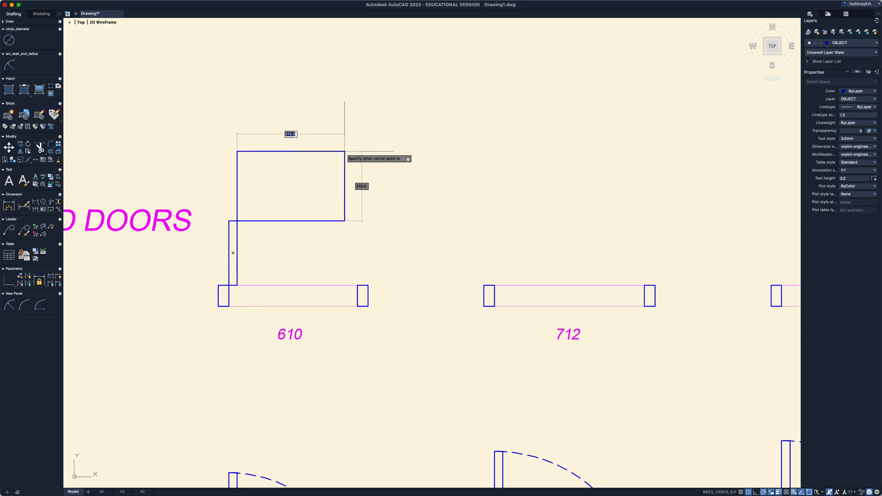
text(305)
key(Tab)
text(4)
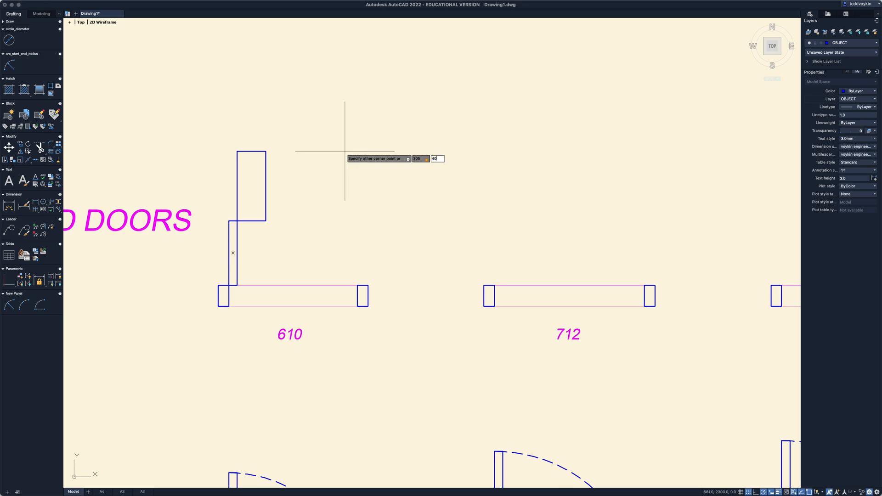
key(Return)
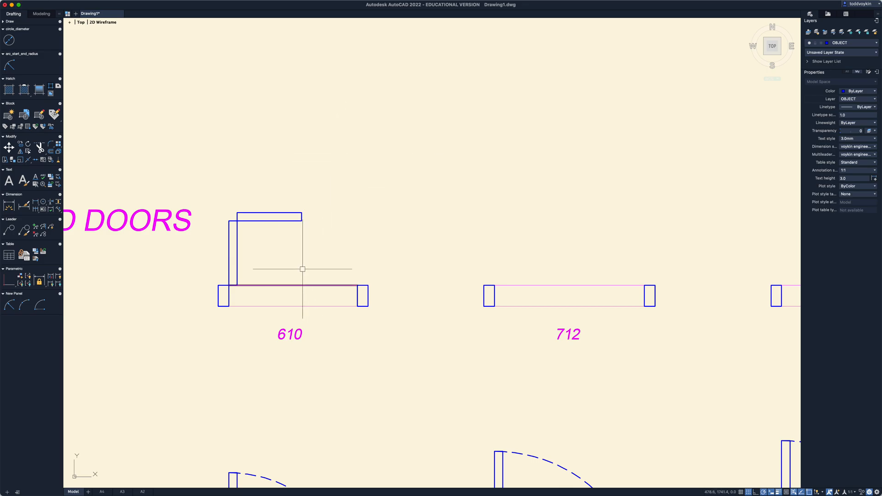
- Rotate both 610 bifold panels 45 degrees clockwise about the corner where the first panel meets the left jamb
text(RO)
key(Return)
click(267, 260)
click(212, 196)
key(Return)
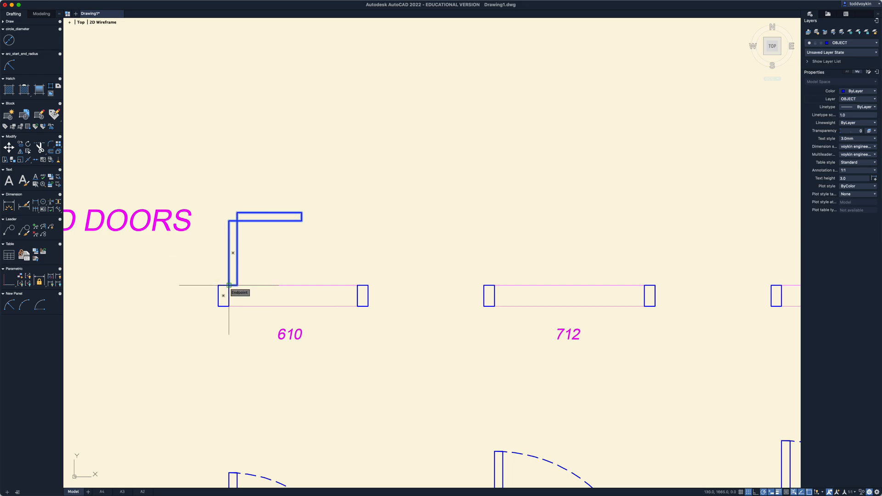
click(229, 286)
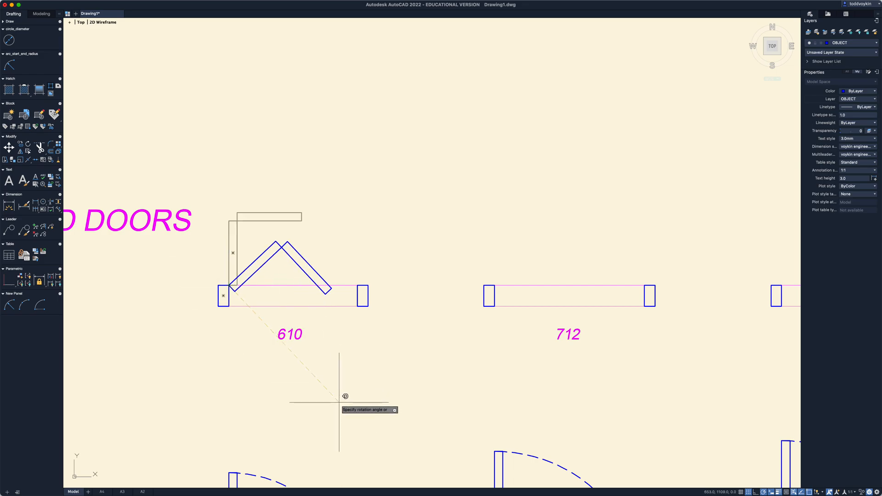
click(354, 409)
key(Return)
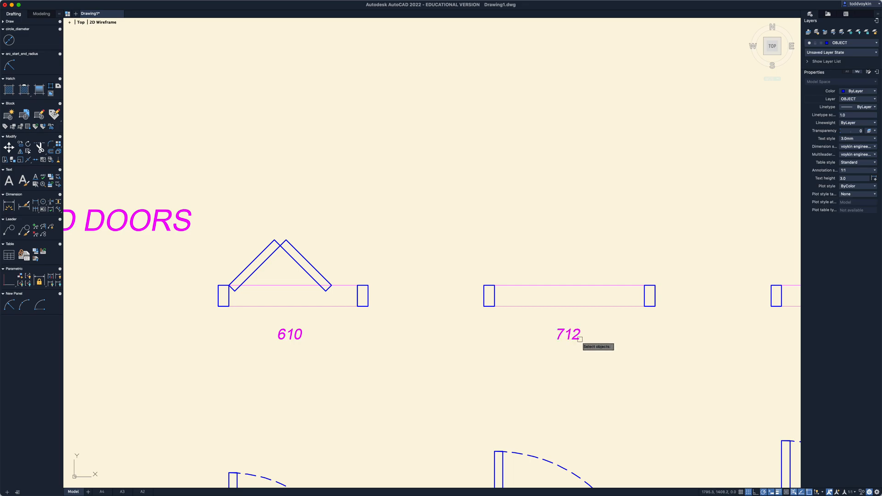
mouse_move(592, 379)
middle_down()
mouse_move(357, 380)
mouse_move(513, 373)
middle_up()
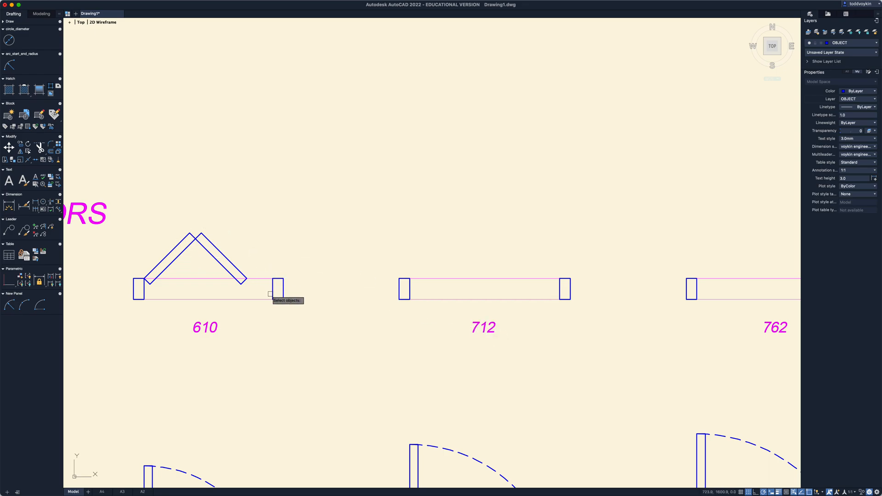
middle_drag(289, 326, 305, 337)
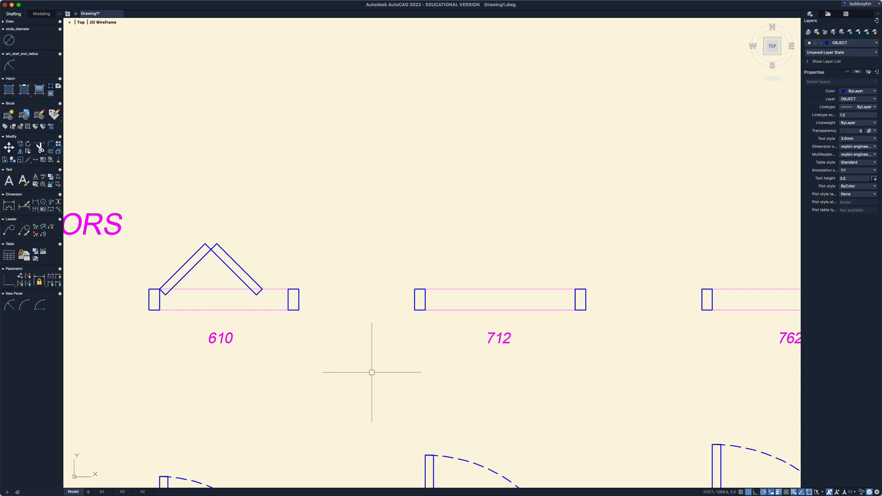
middle_drag(290, 362, 315, 384)
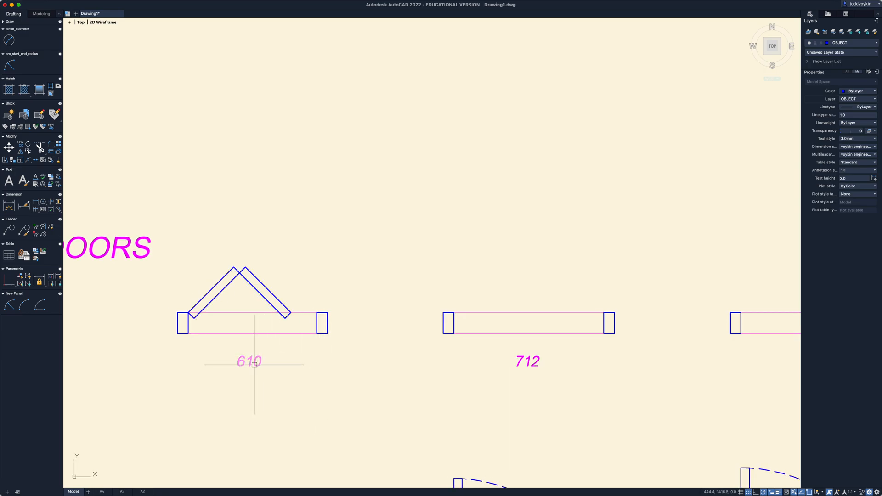
text(c)
key(Return)
click(384, 380)
key(Escape)
key(F1)
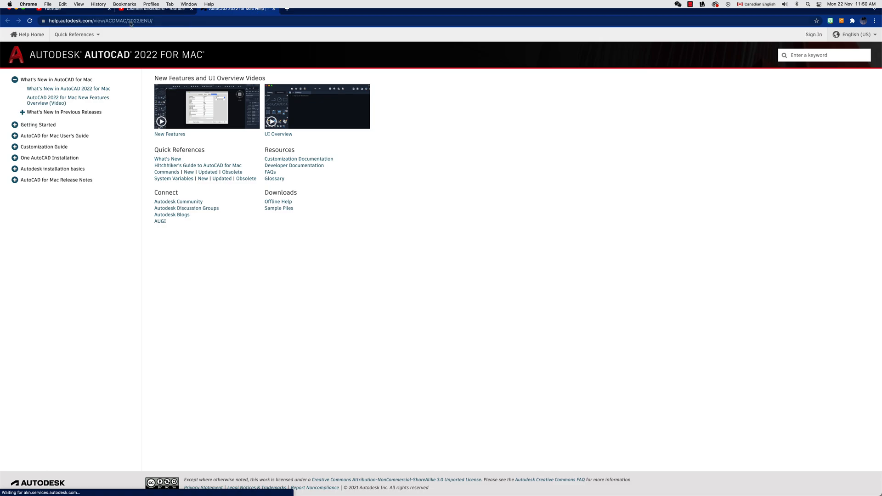
click(17, 9)
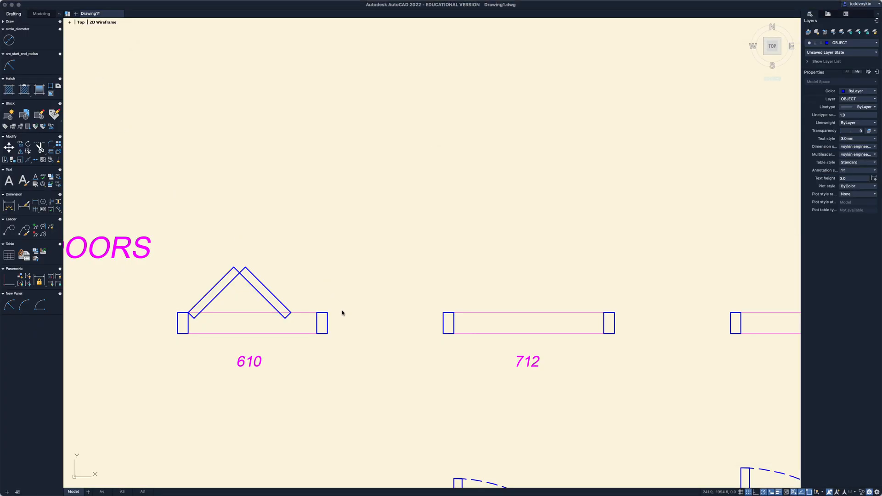
- Copy the complete 610 bifold door with its size label 1500 straight up
text(co)
key(Return)
click(351, 361)
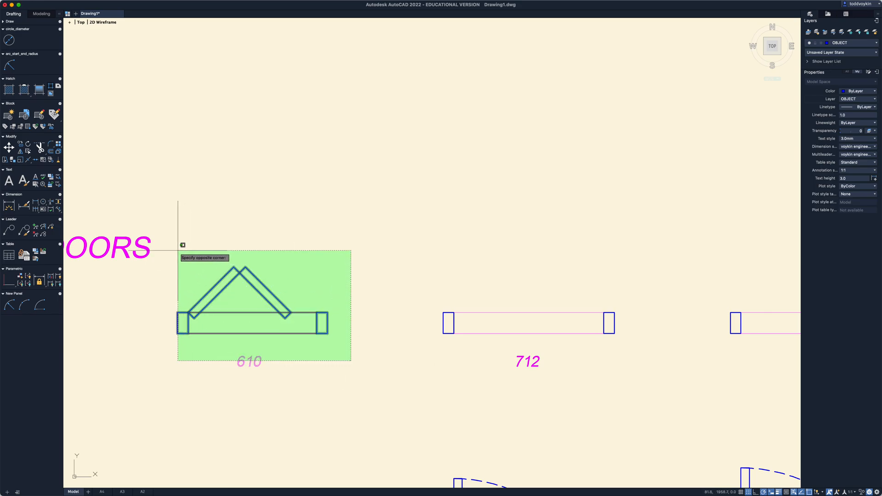
click(177, 250)
key(Return)
click(371, 342)
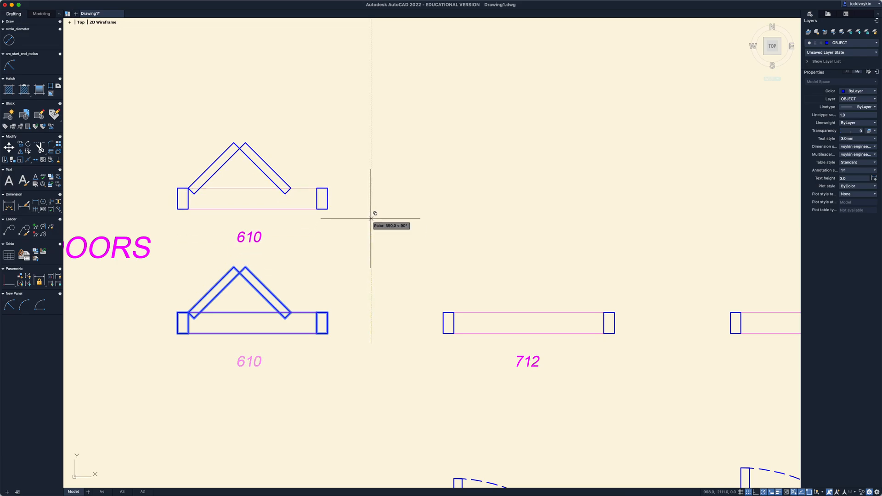
text(150)
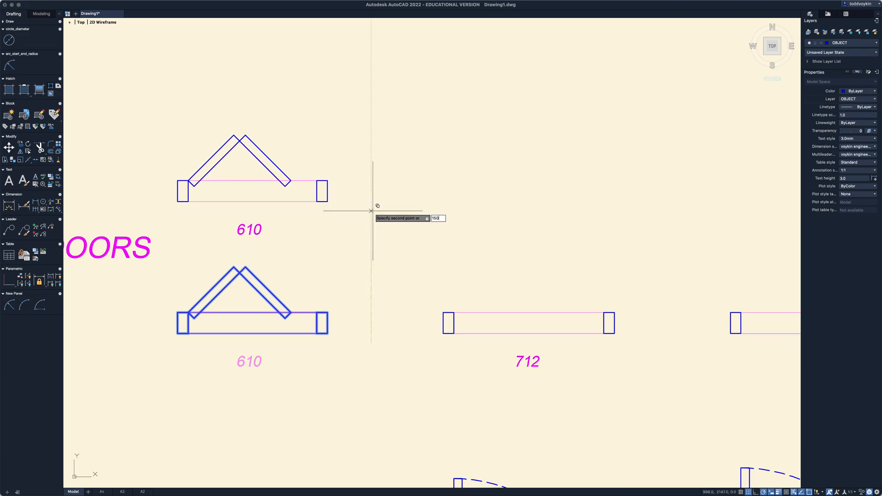
text(0)
key(Return)
scroll(376, 250, down, 2)
middle_drag(376, 252, 370, 387)
key(Escape)
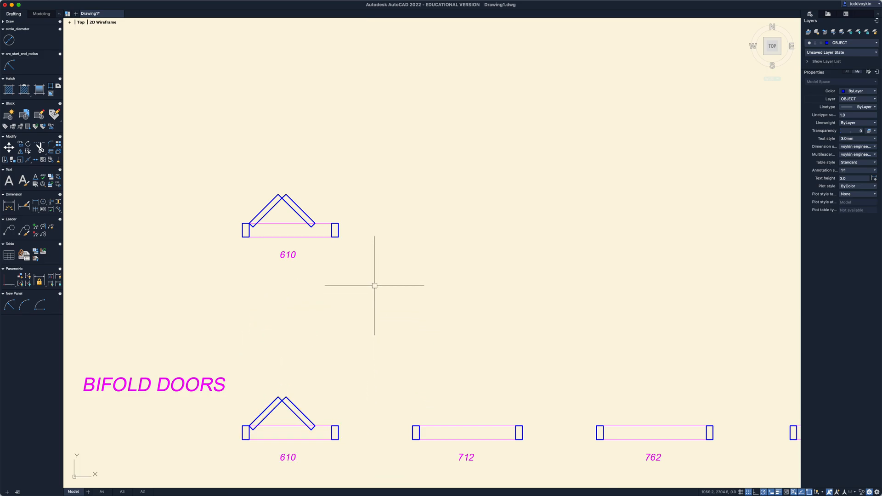
- Move the right jamb of the copied 610 bifold door 610 horizontally to the right
scroll(374, 285, down, 2)
middle_drag(375, 280, 376, 293)
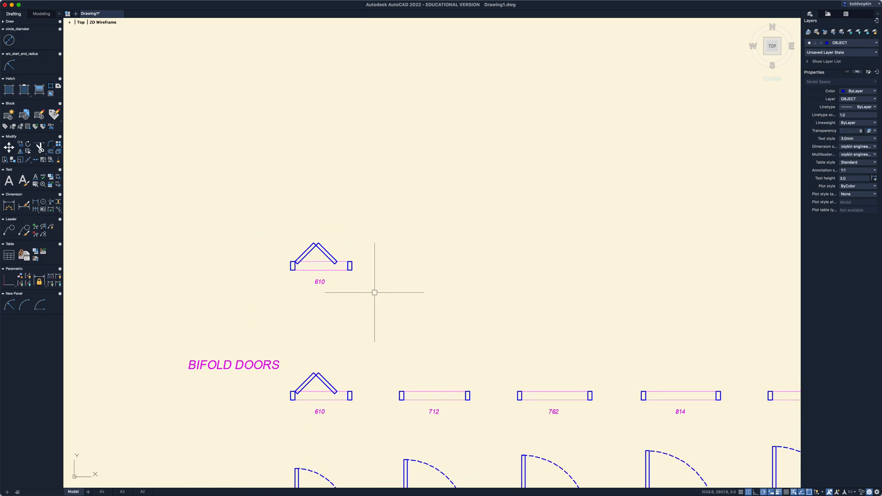
scroll(356, 291, up, 2)
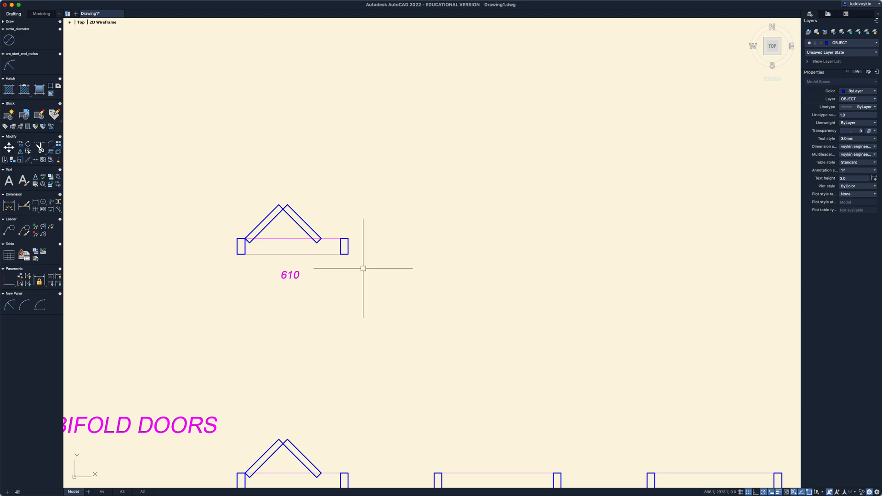
scroll(362, 268, up, 1)
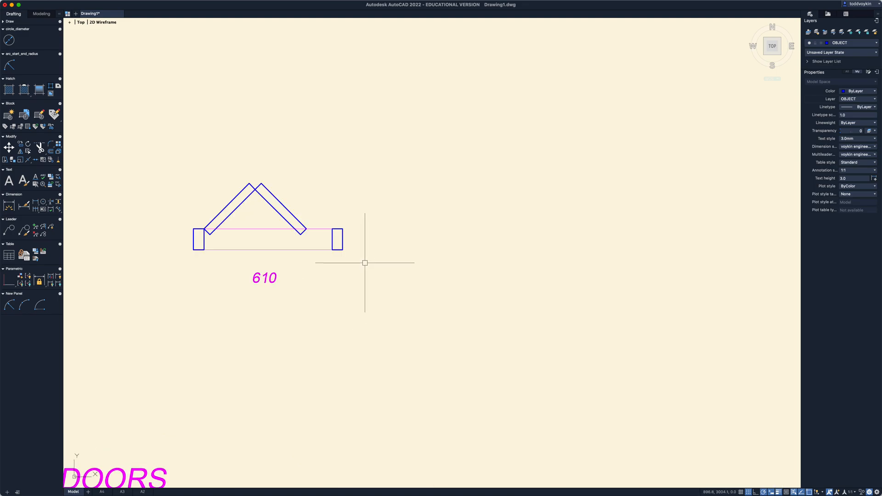
text(m)
key(Return)
click(366, 262)
click(338, 233)
key(Return)
click(338, 285)
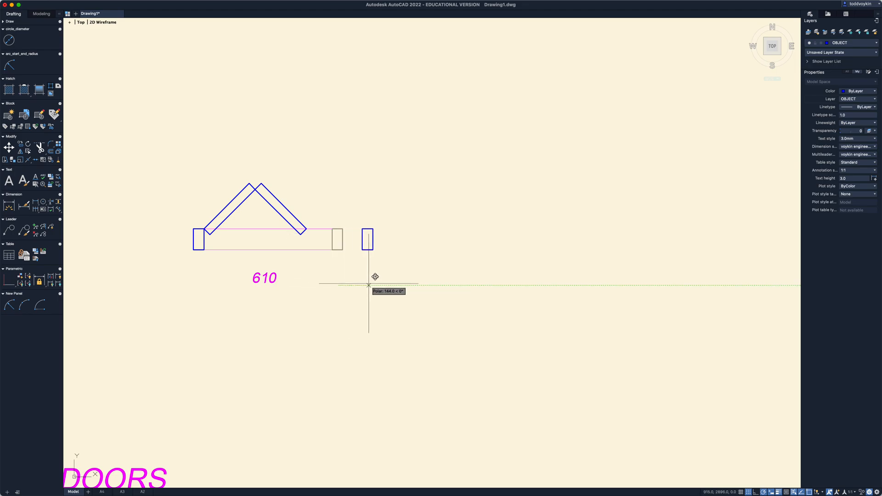
text(610)
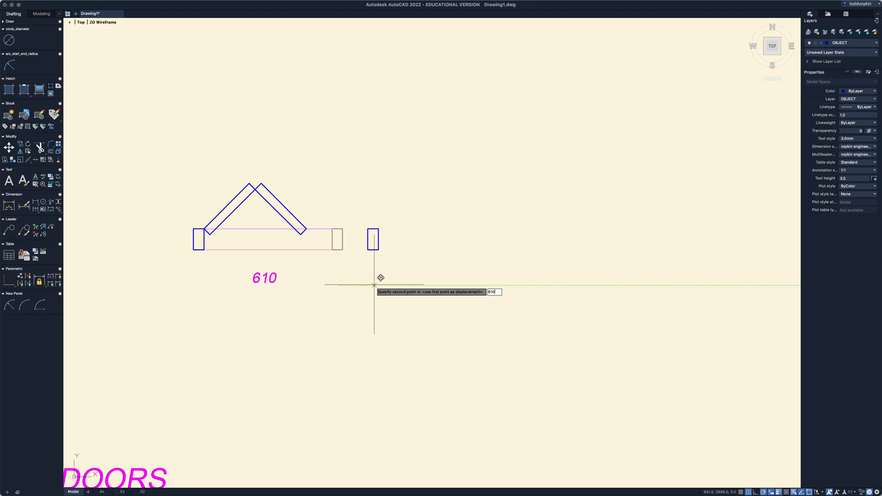
key(Return)
- Stretch the right ends of both opening lines to the moved jamb's inner corners and check the lower line's length
click(375, 284)
click(326, 210)
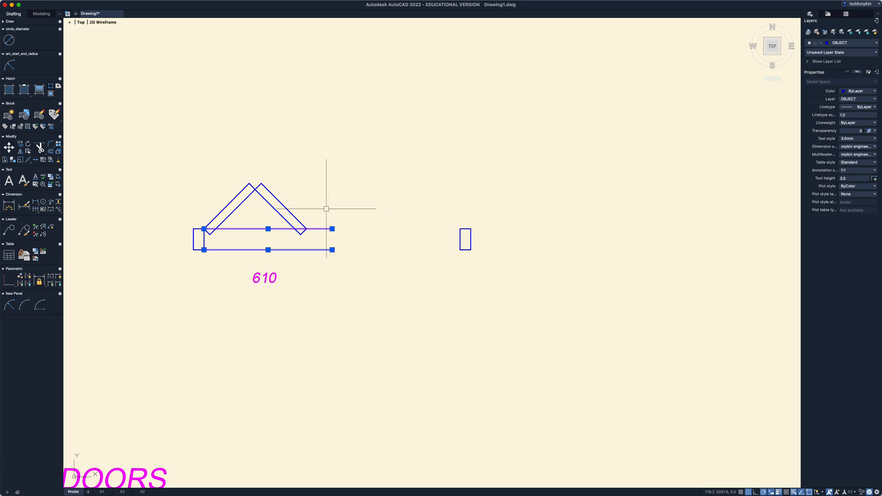
click(332, 228)
click(460, 229)
click(332, 250)
click(459, 249)
key(Escape)
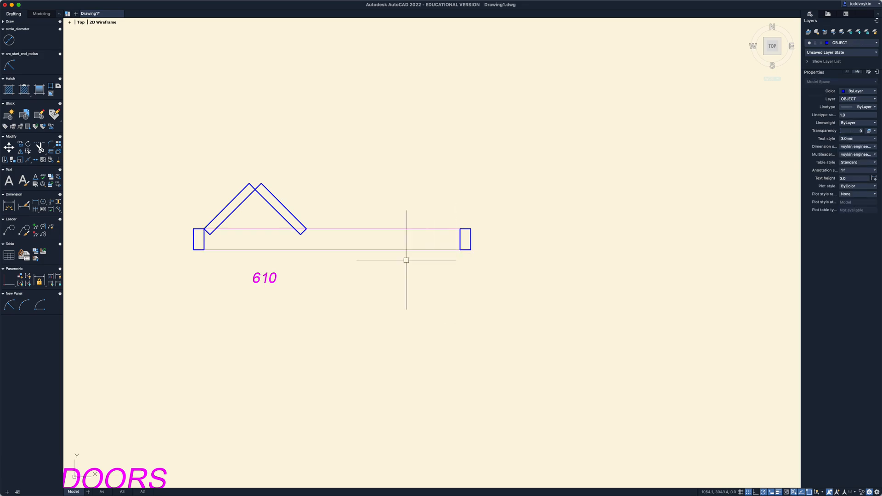
click(389, 248)
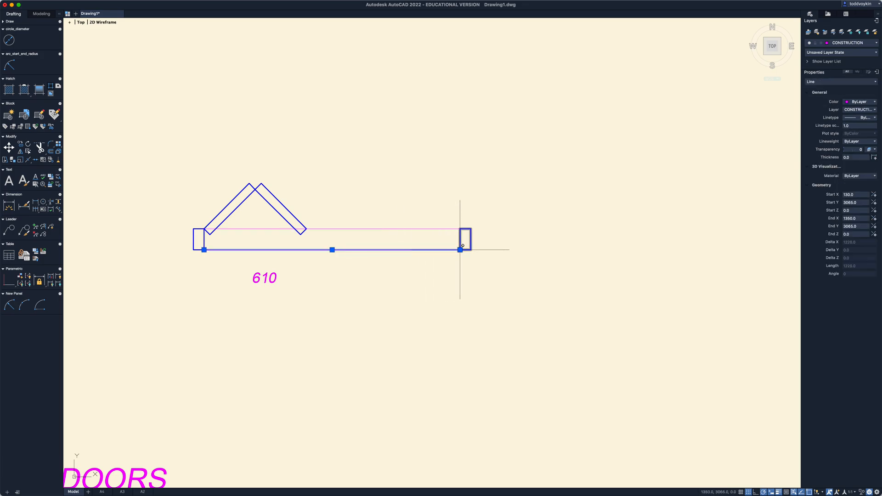
- Copy both angled bifold panels so the second panel's outer corner meets the right jamb's upper inner corner
mouse_move(460, 250)
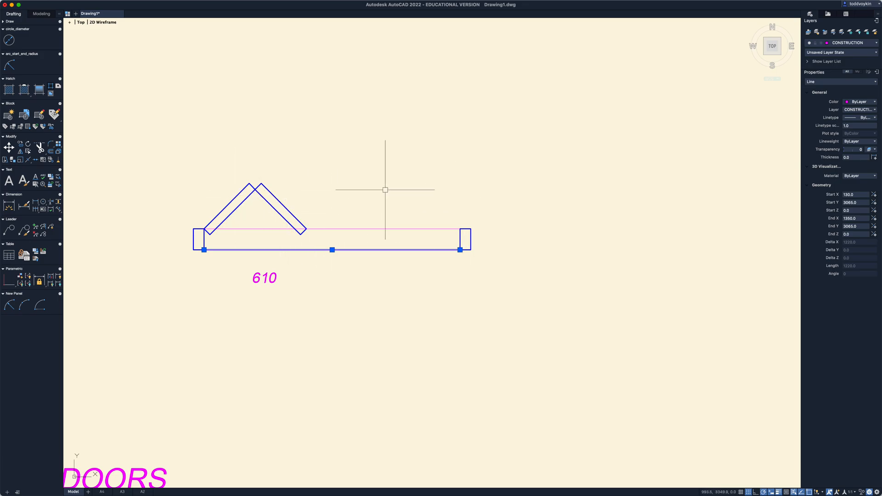
key(Escape)
text(mi)
key(Return)
click(345, 214)
click(231, 174)
key(Return)
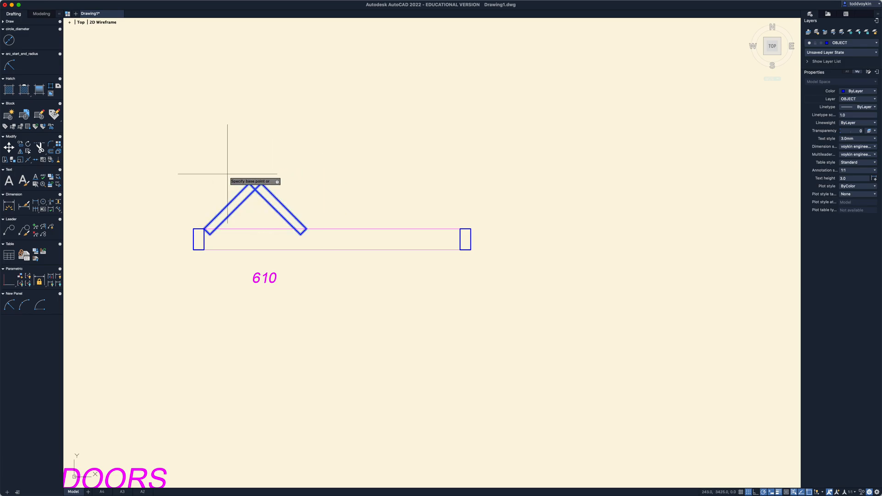
click(306, 228)
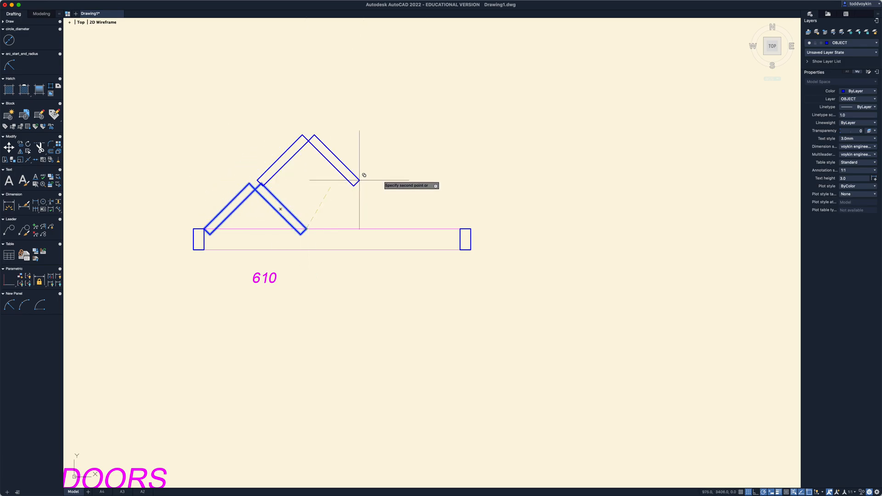
click(460, 229)
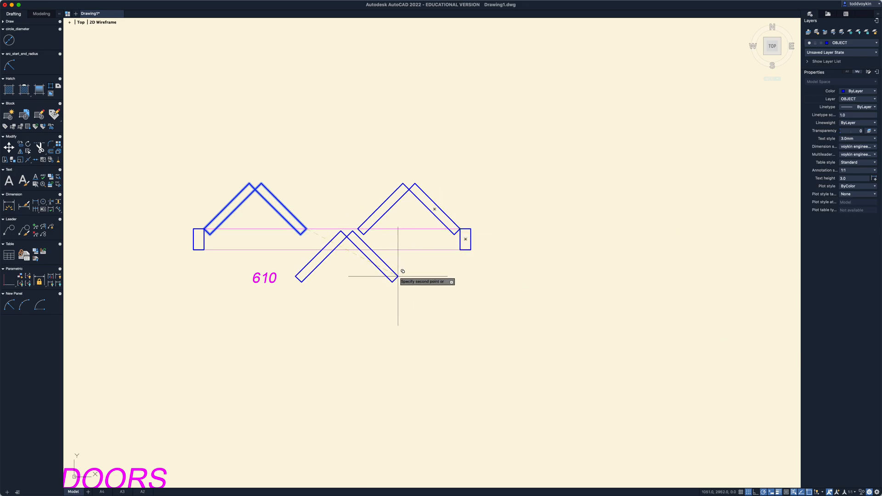
key(Return)
- Change the size label under the widened double bifold door to 1220
scroll(441, 363, down, 1)
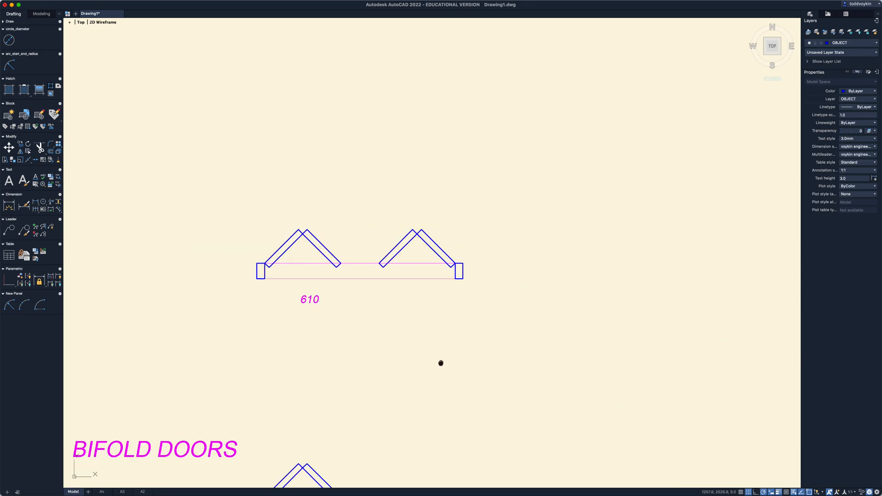
middle_drag(441, 363, 435, 342)
double_click(306, 280)
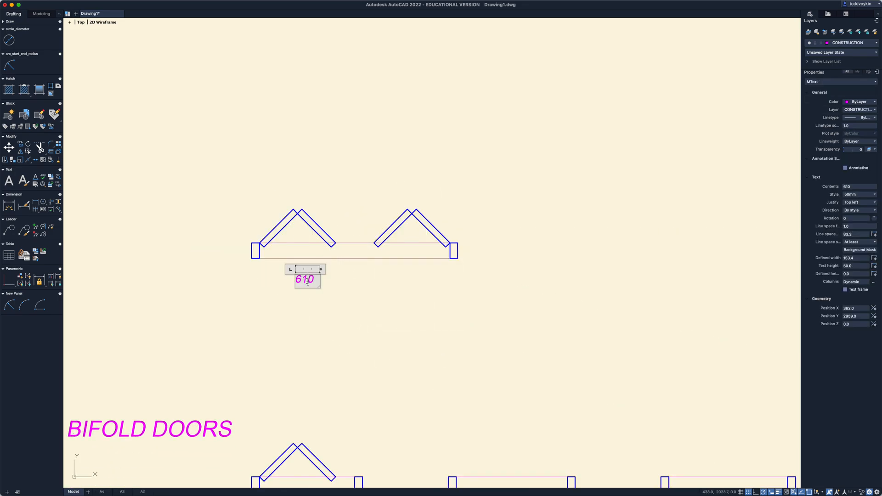
drag(318, 279, 291, 278)
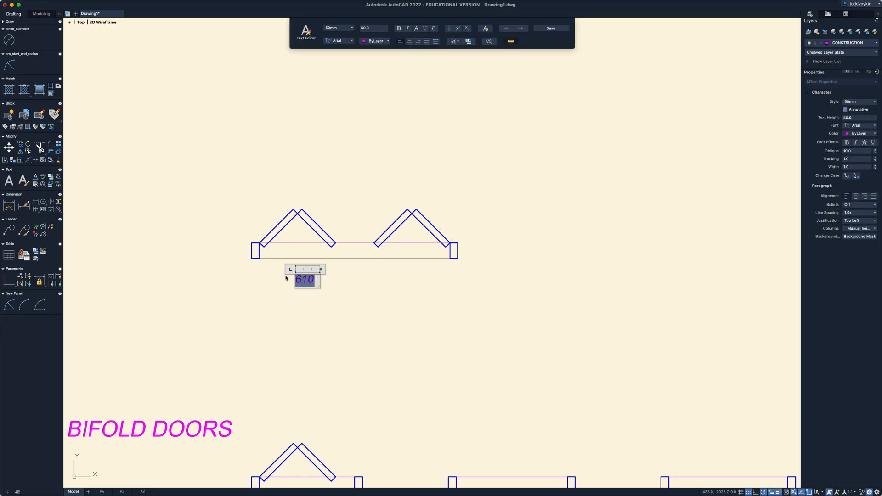
text(122)
click(304, 292)
- Move the 1220 label horizontally to the right so it sits centred beneath the double bifold door opening
text(m)
key(Return)
click(344, 297)
click(274, 264)
key(Return)
click(286, 305)
click(333, 317)
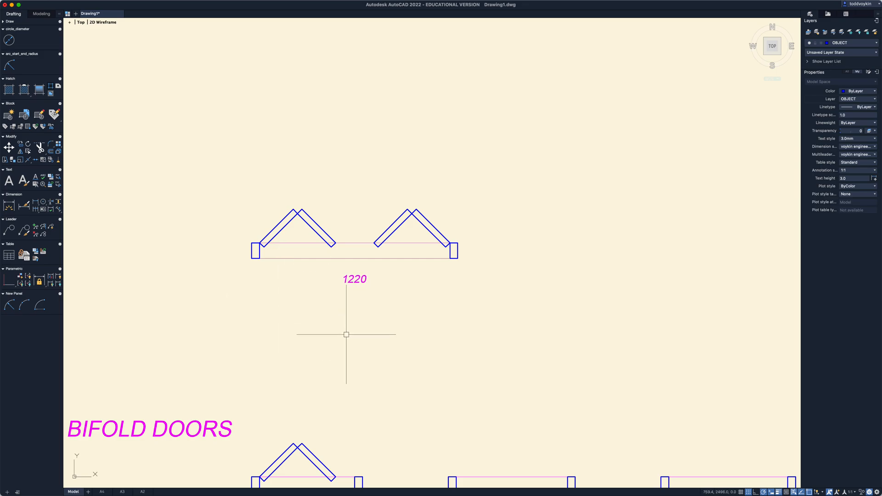